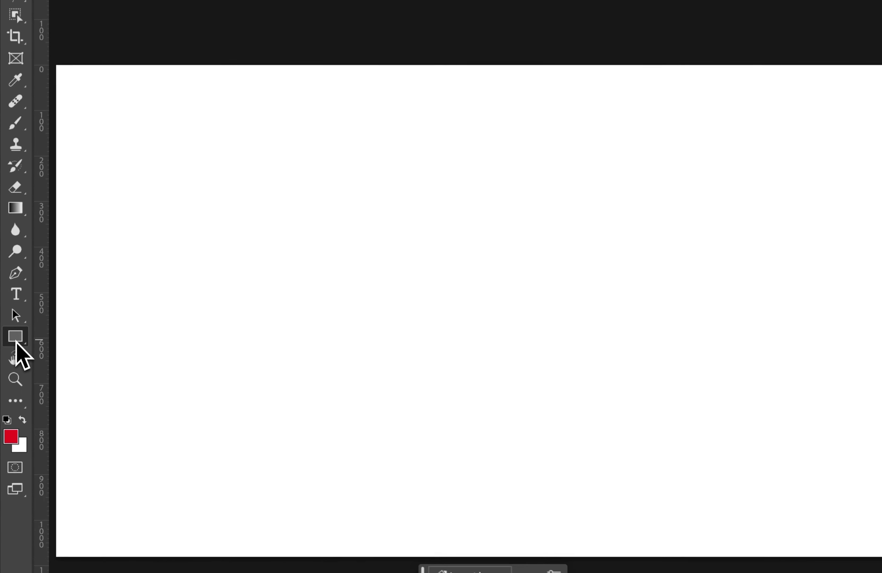
- Open the shape tools flyout in the toolbar to pick the Rectangle Tool
click(10, 341)
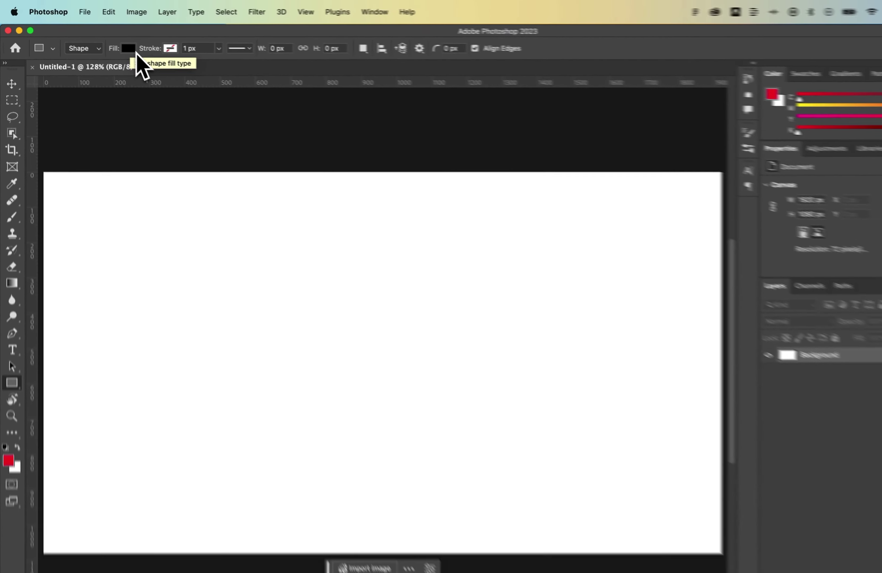
- Drag out a black square shape and set its linked width and height to 750 px
drag(127, 235, 424, 427)
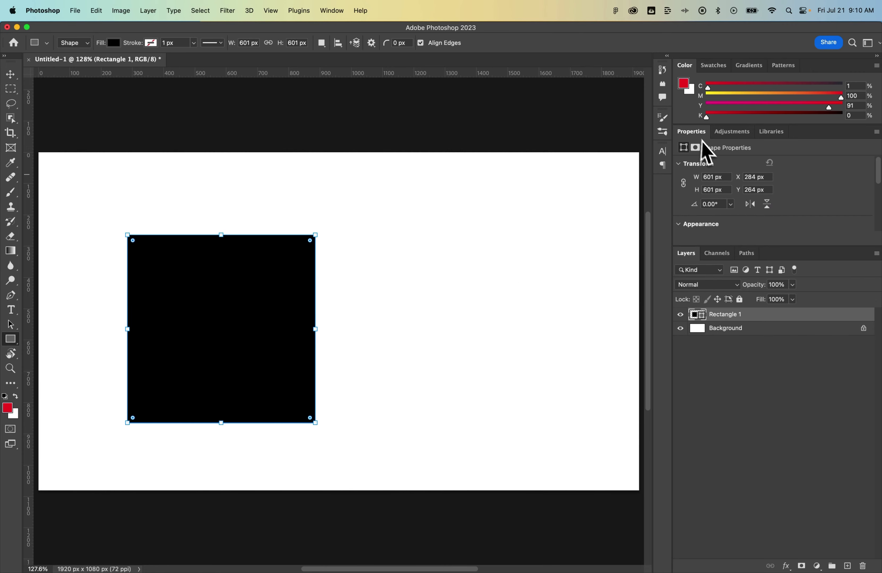
click(719, 176)
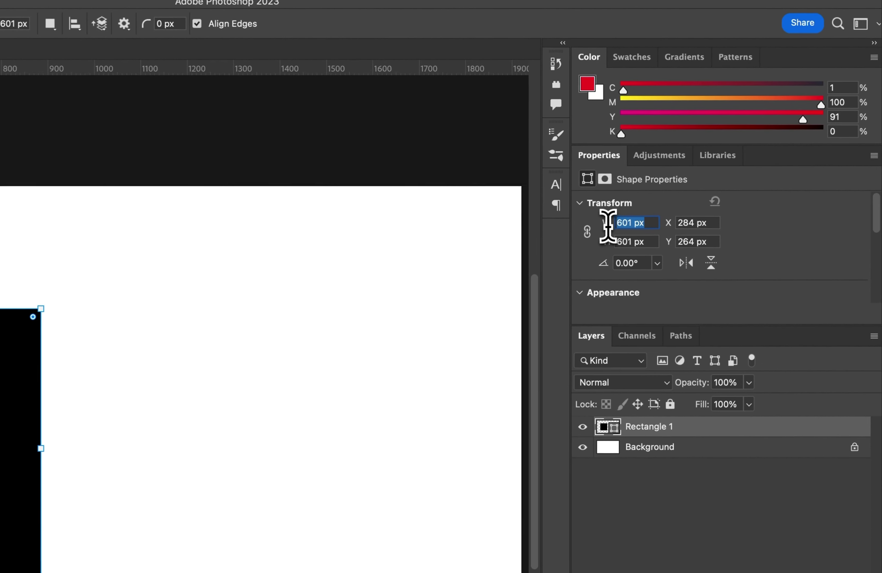
click(723, 189)
drag(646, 242, 594, 243)
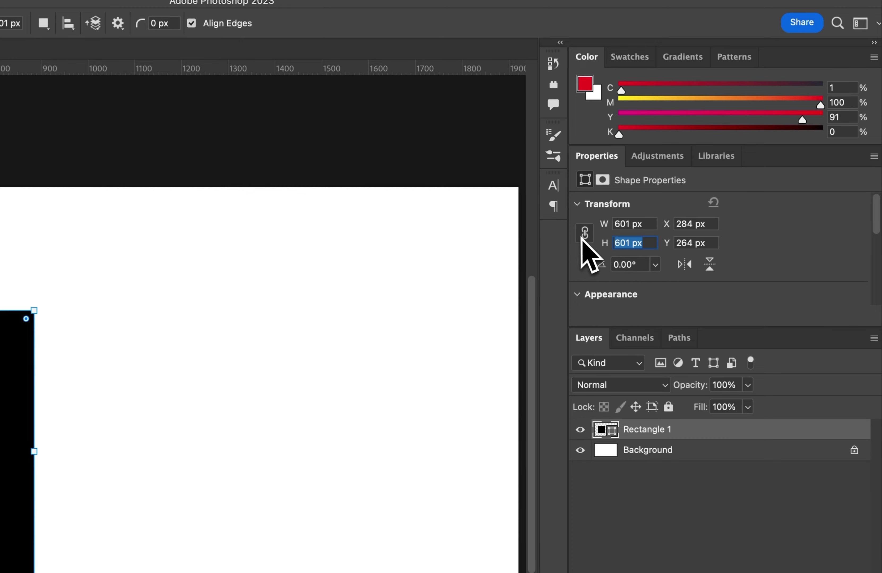
drag(643, 224, 613, 223)
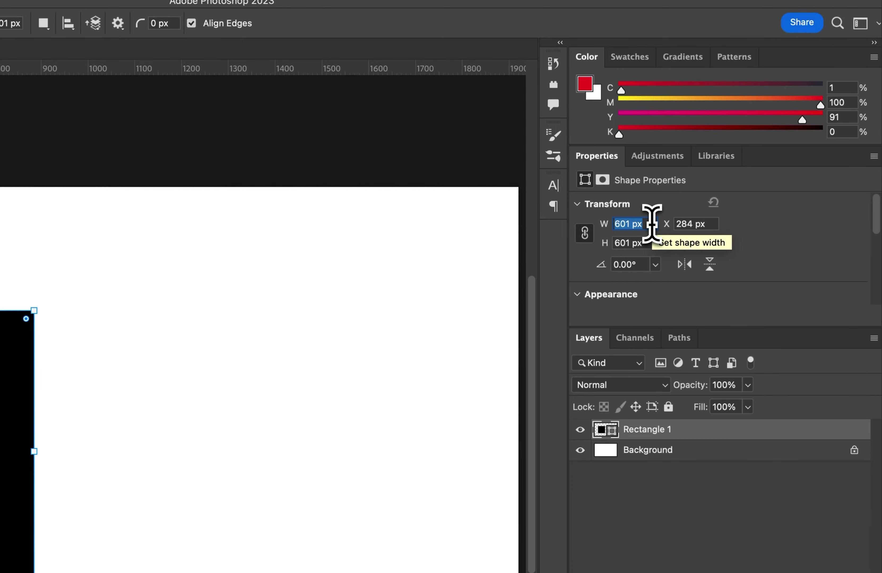
text(750)
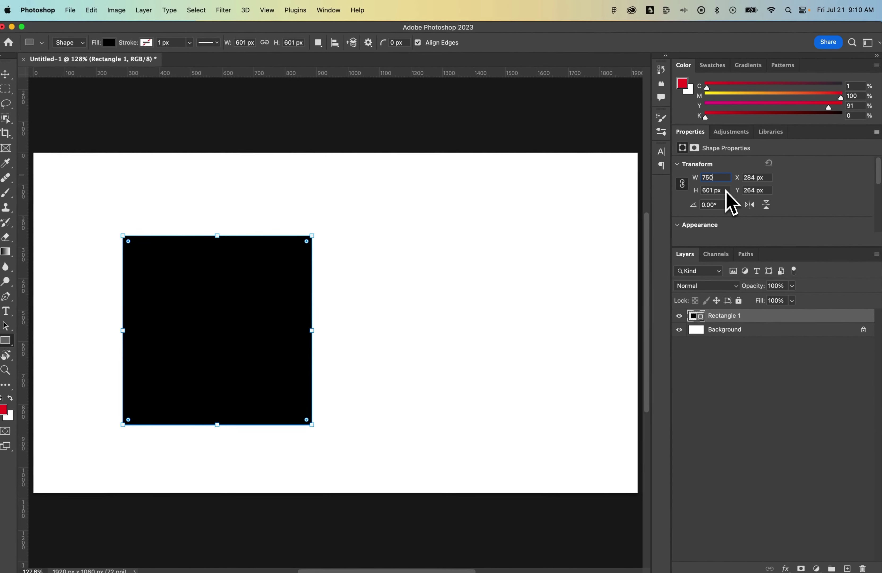
key(Return)
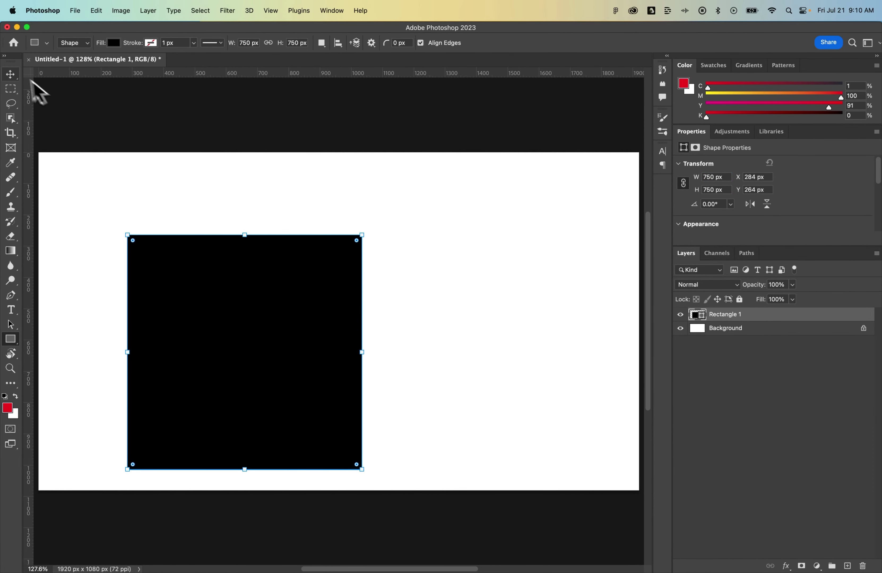
click(11, 75)
drag(264, 349, 420, 316)
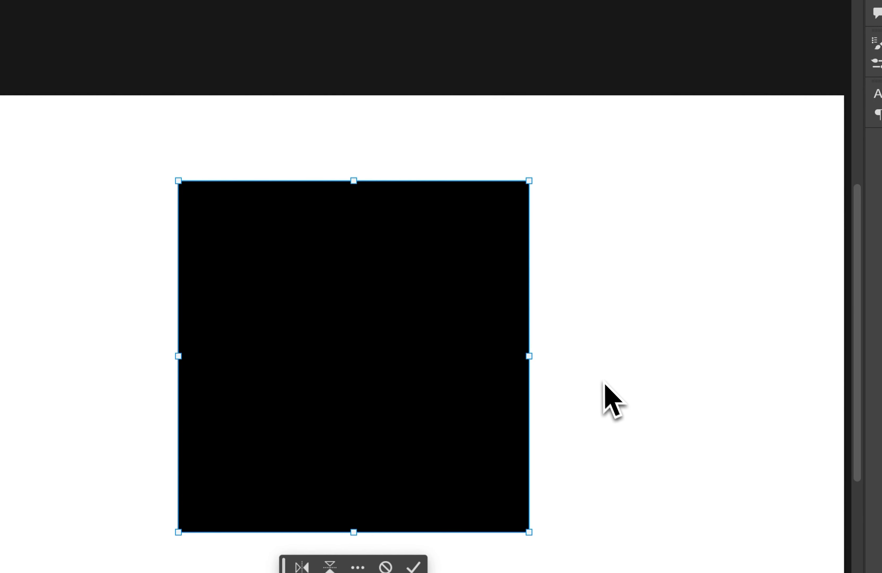
- Scale the square up to 827.01 × 827.01 px and move it to X 479.75, Y 126.5 px
drag(532, 180, 747, 228)
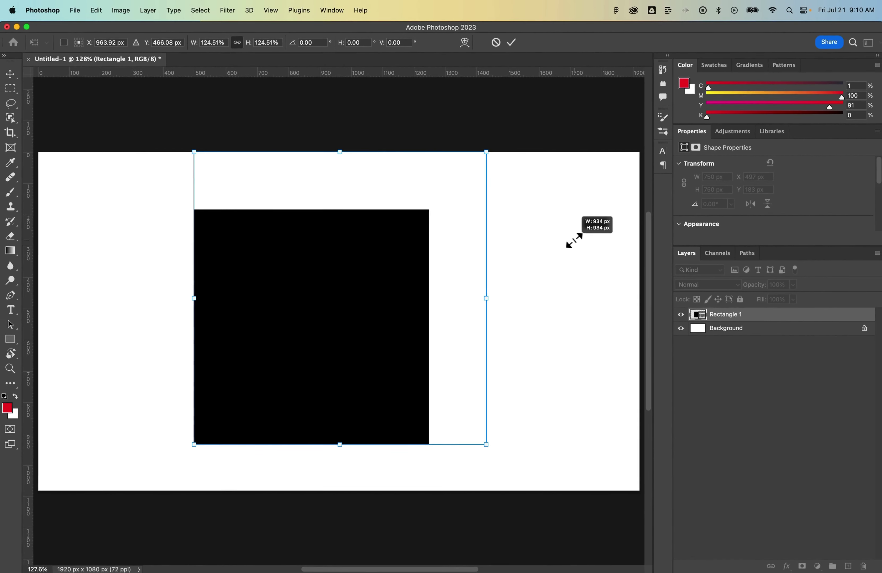
drag(575, 241, 519, 253)
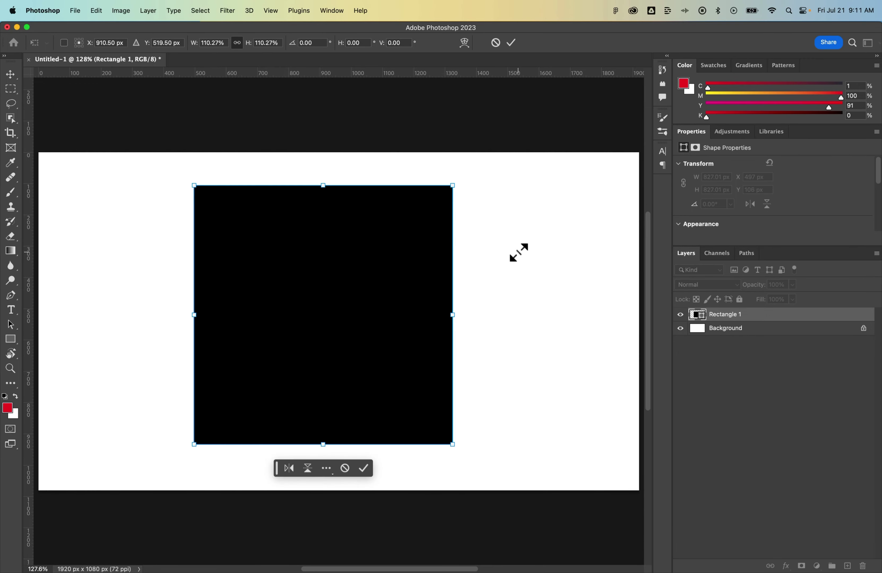
drag(432, 260, 393, 262)
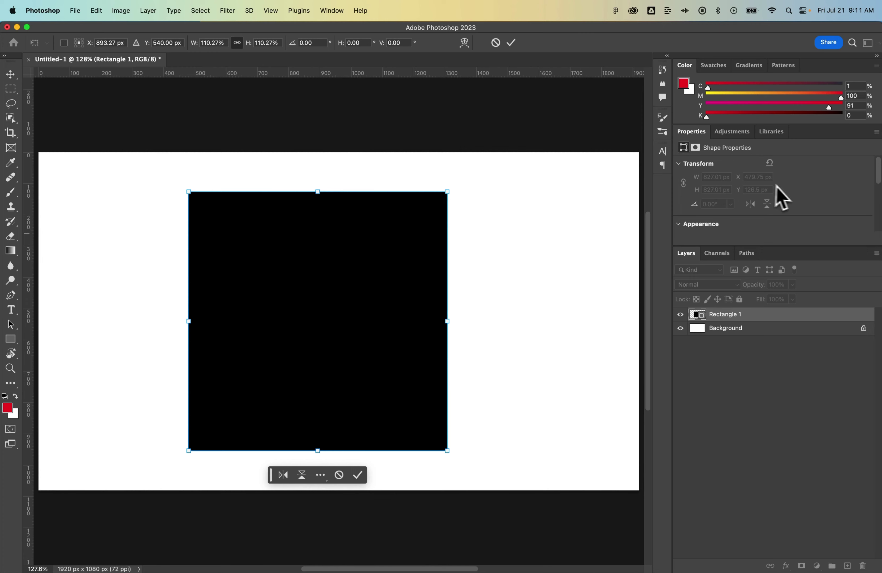
scroll(782, 186, down, 3)
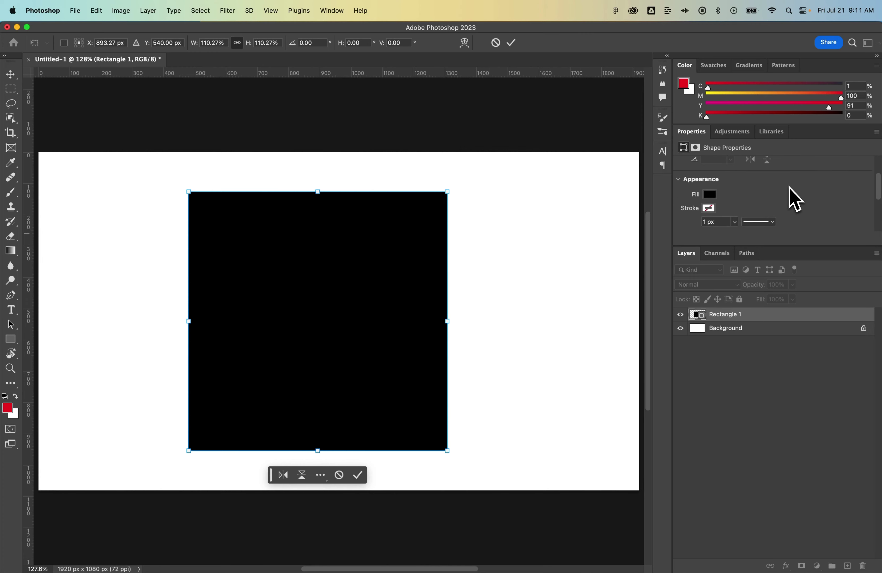
scroll(789, 188, up, 3)
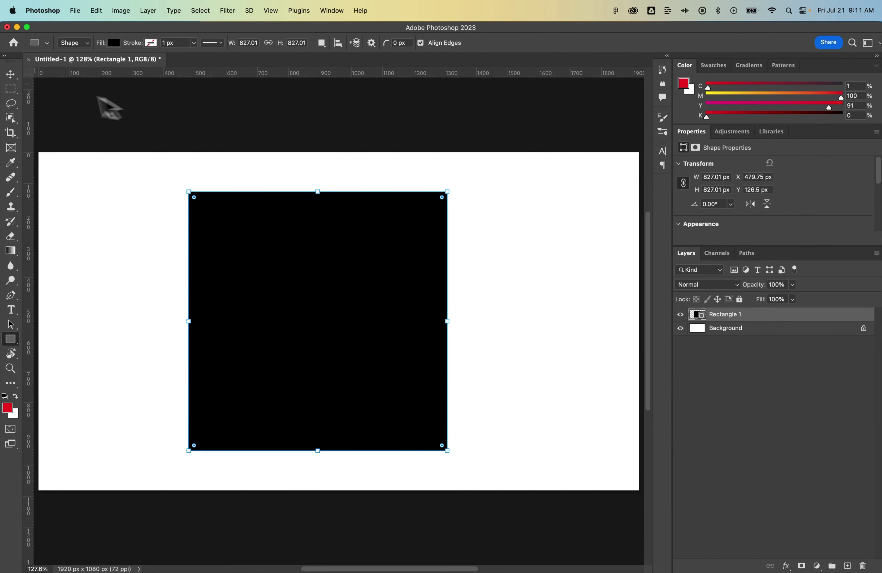
- Switch to the Move tool and expand Properties to show the fill, stroke and corner radius settings
click(14, 77)
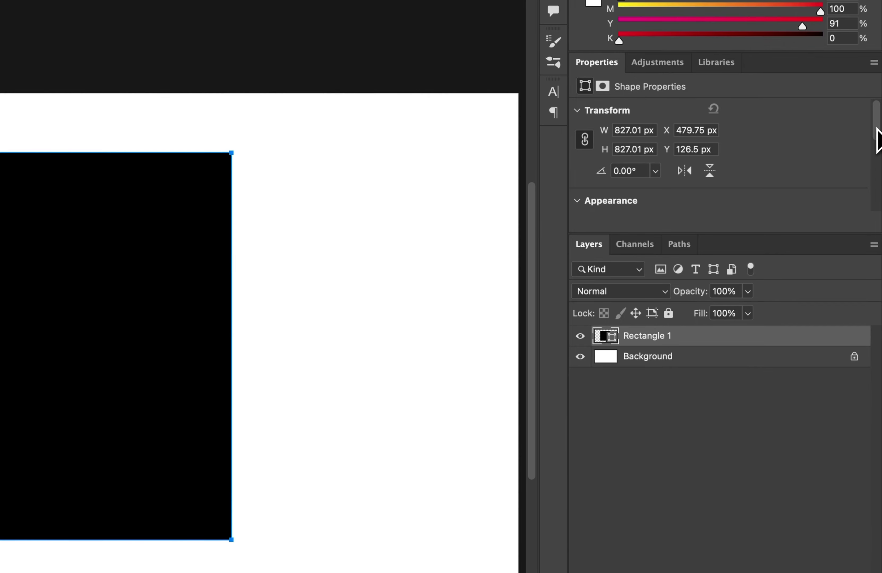
drag(878, 129, 878, 152)
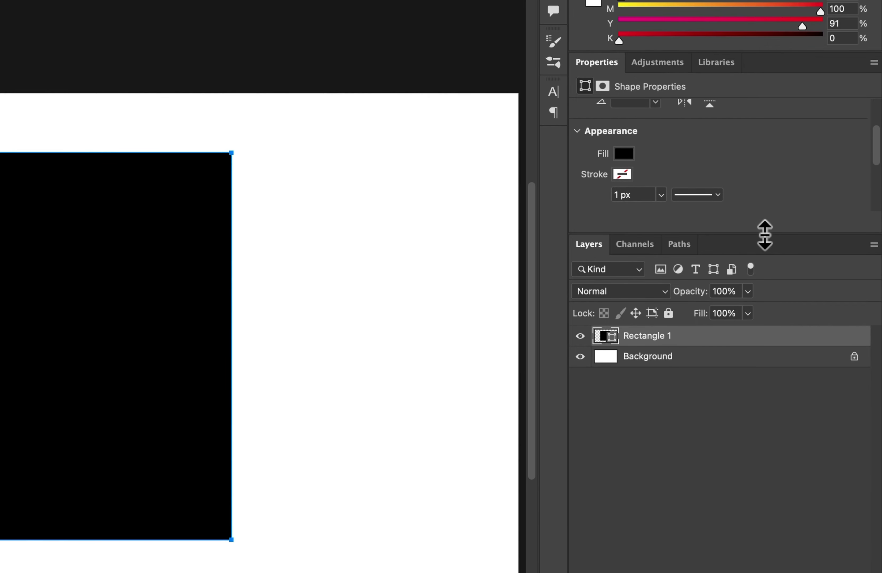
drag(765, 235, 775, 423)
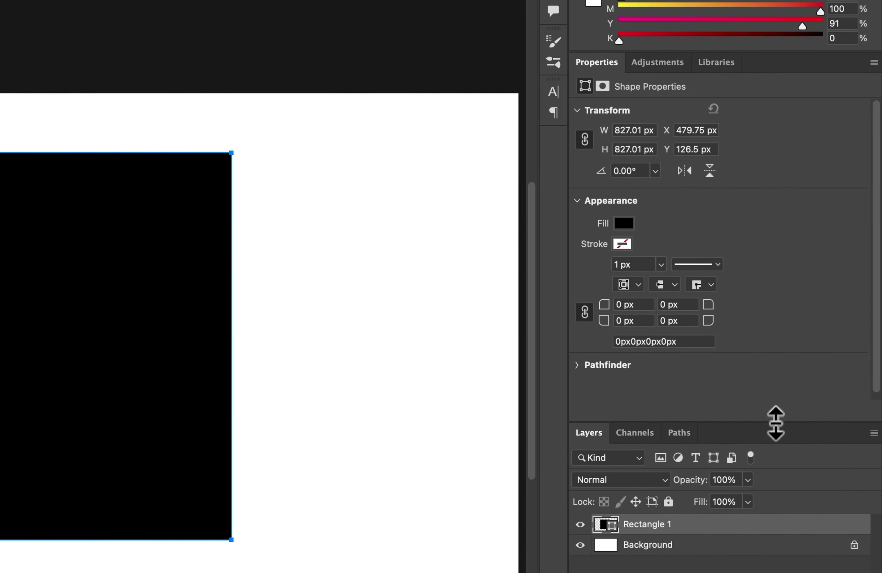
- Set the square's fill colour to pink
click(625, 223)
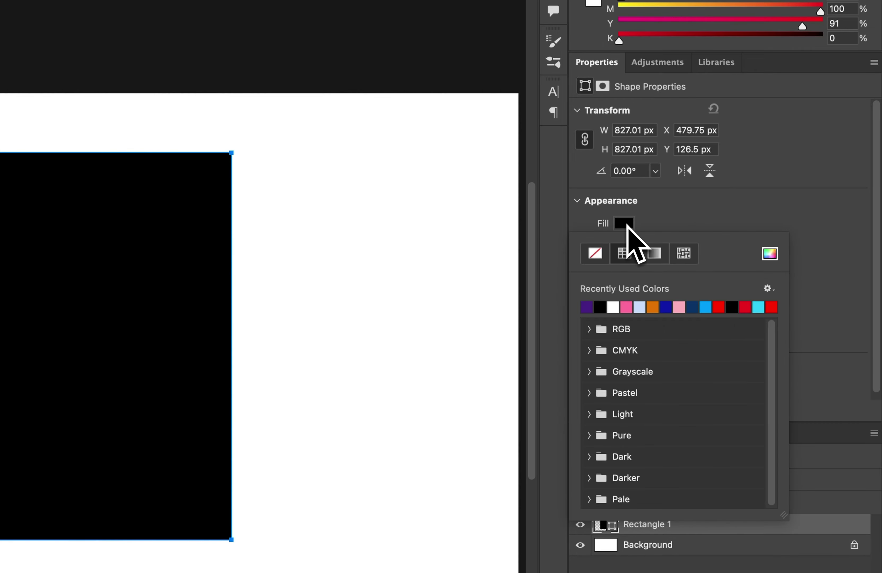
click(680, 309)
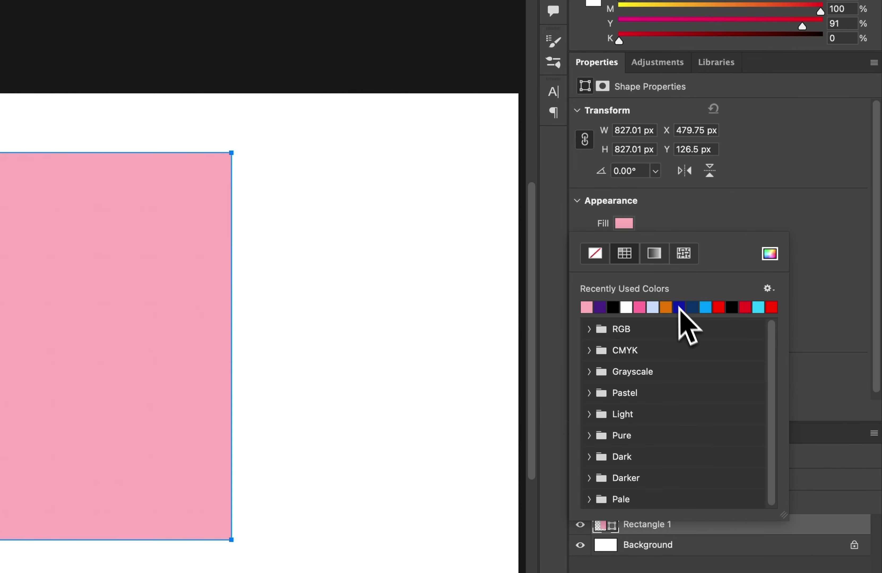
click(665, 227)
- Set the square's stroke colour to black and bring up the stroke width slider
click(622, 246)
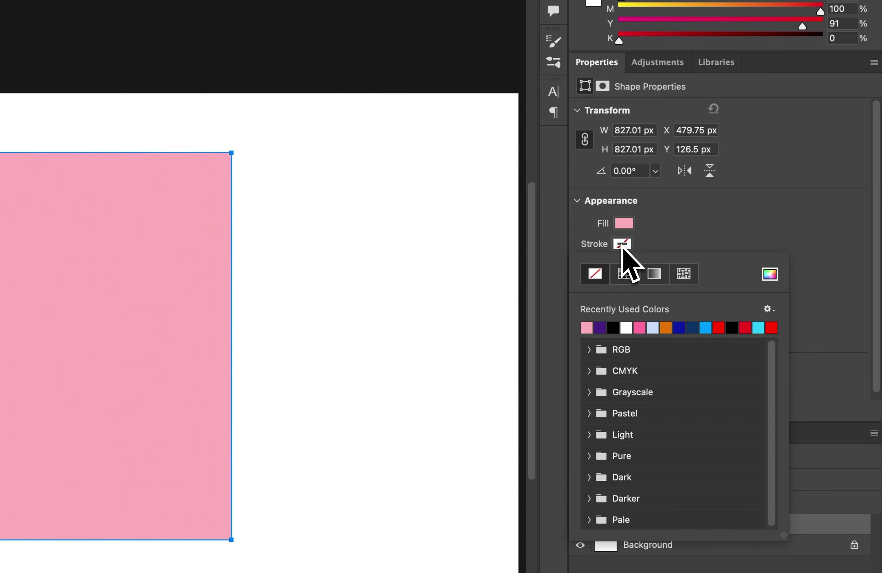
click(620, 326)
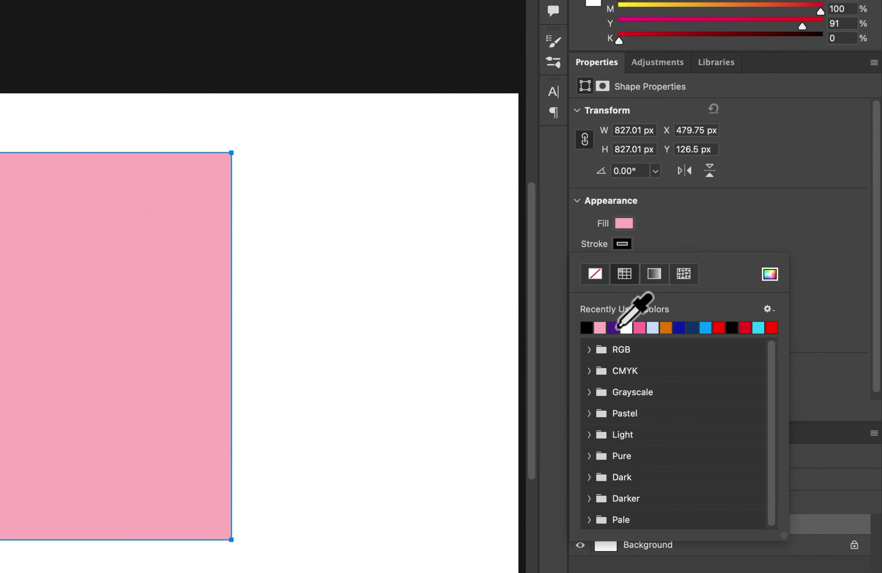
click(662, 242)
click(661, 265)
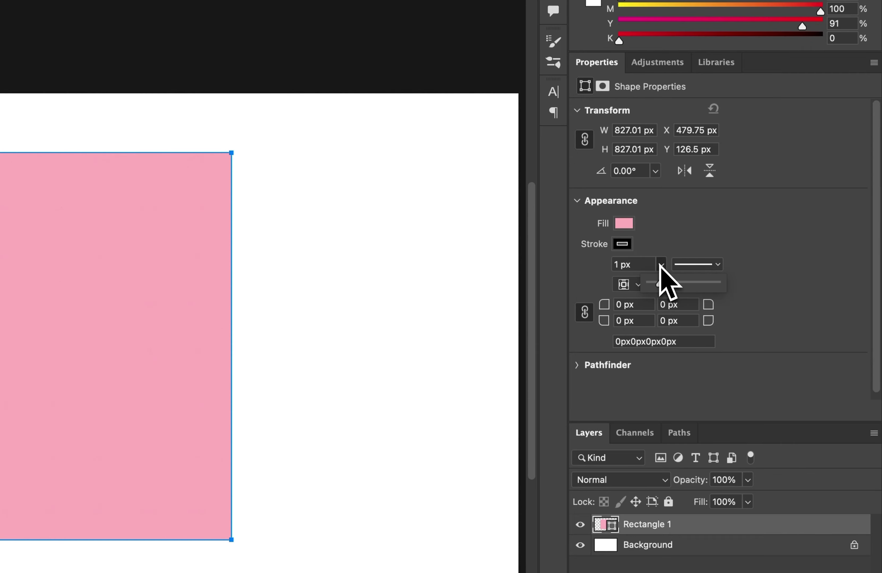
drag(667, 287, 697, 287)
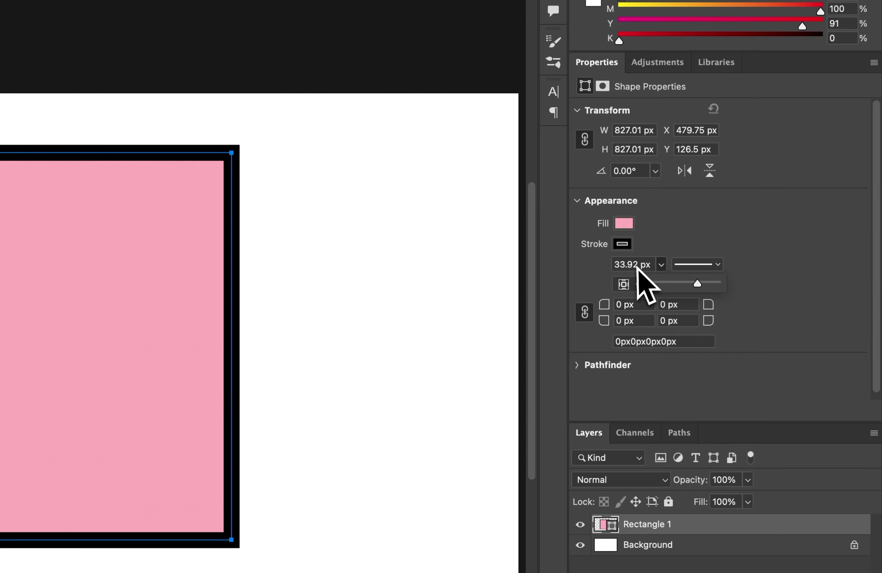
click(687, 236)
click(638, 284)
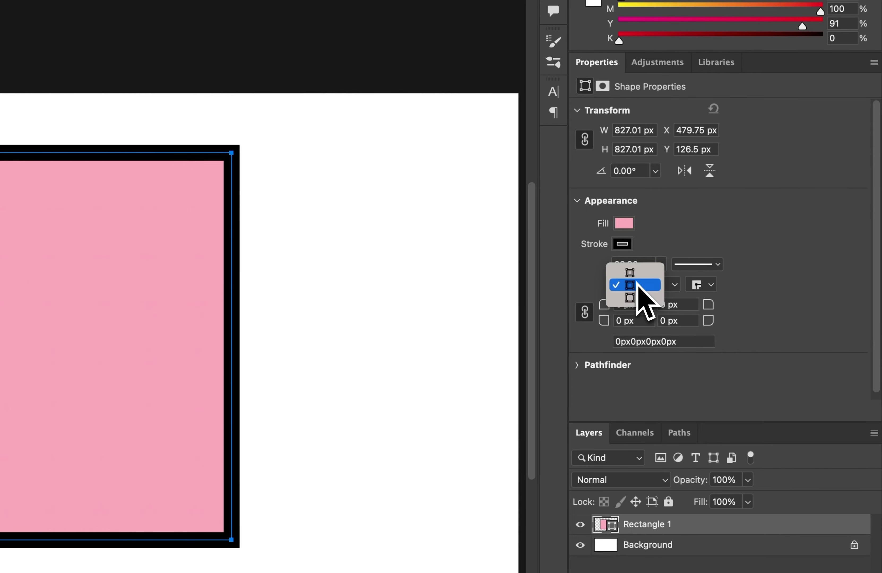
click(646, 274)
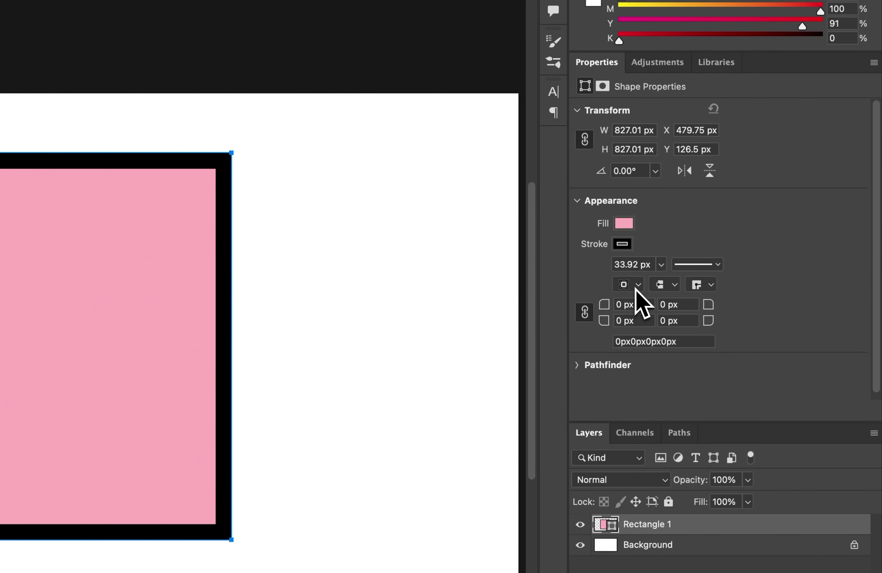
click(636, 289)
click(634, 311)
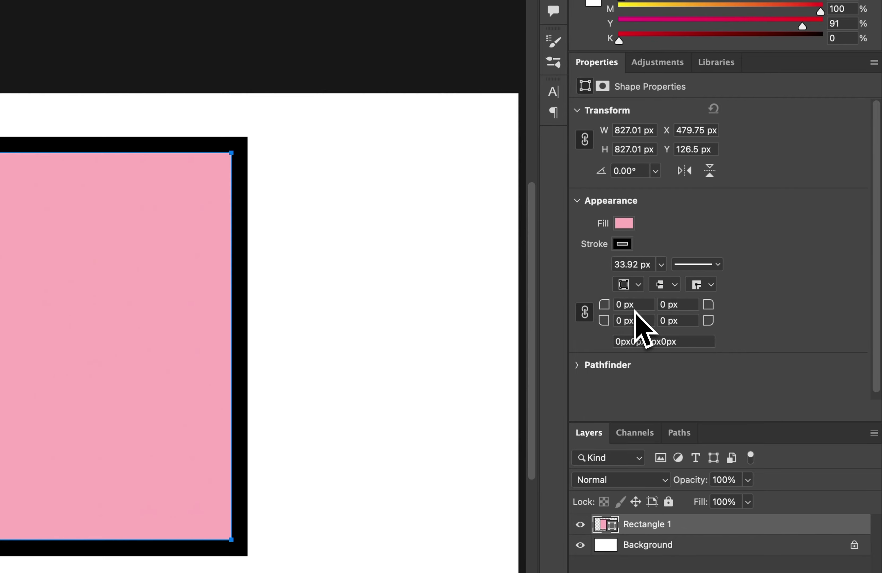
click(638, 286)
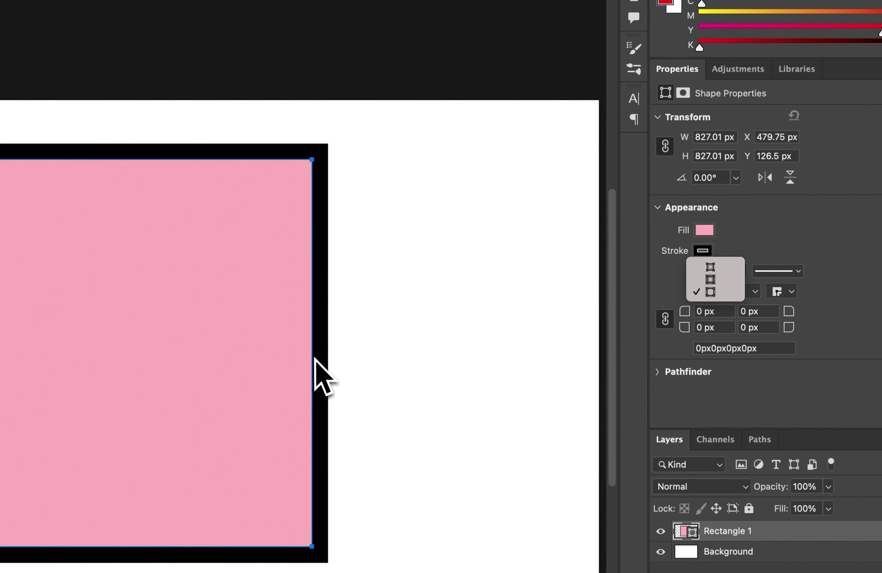
click(791, 280)
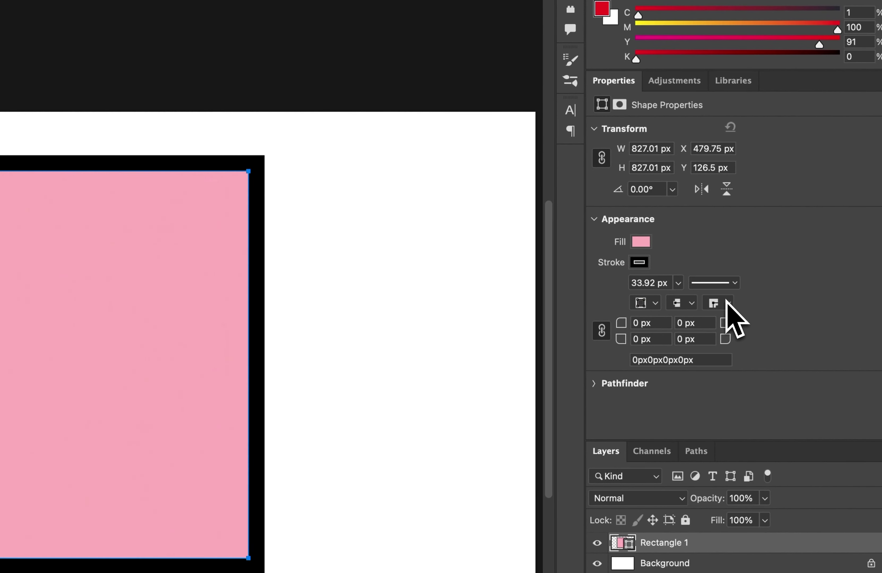
click(728, 303)
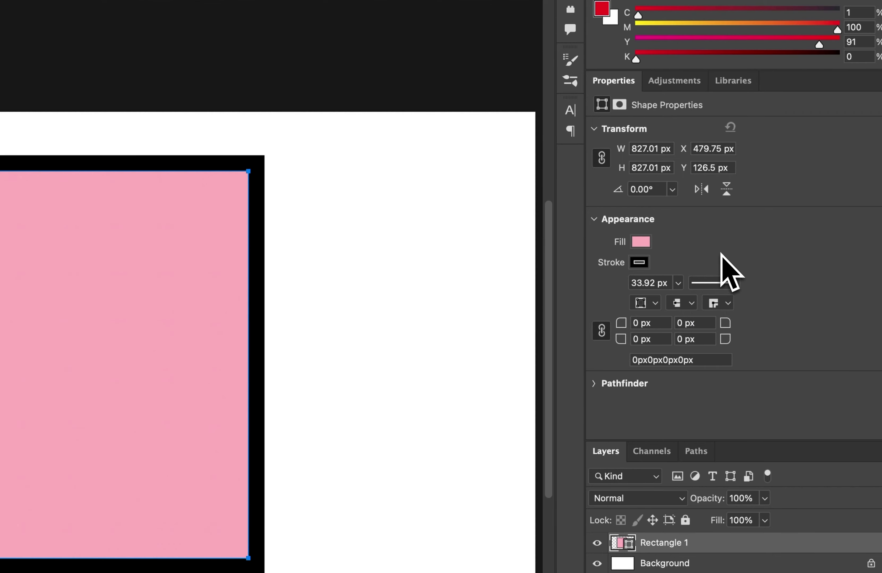
click(734, 282)
click(731, 353)
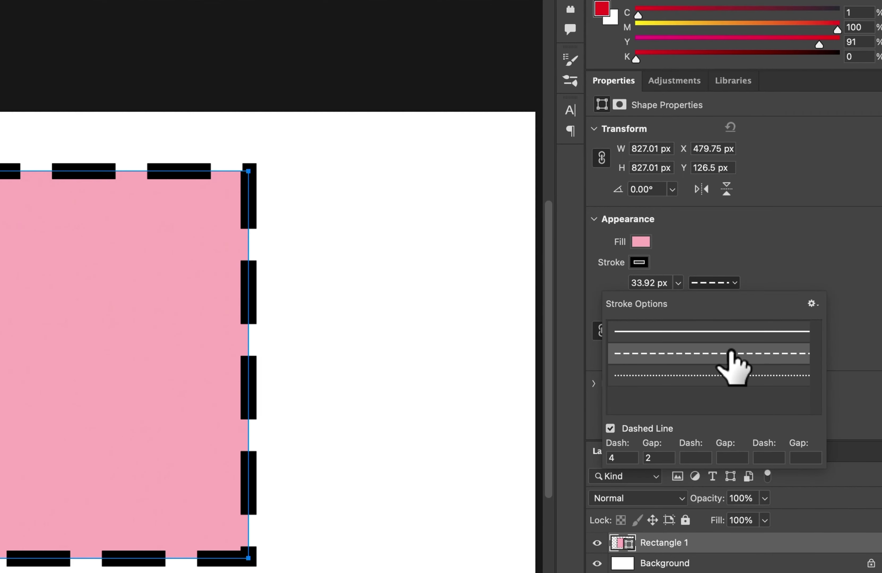
click(733, 333)
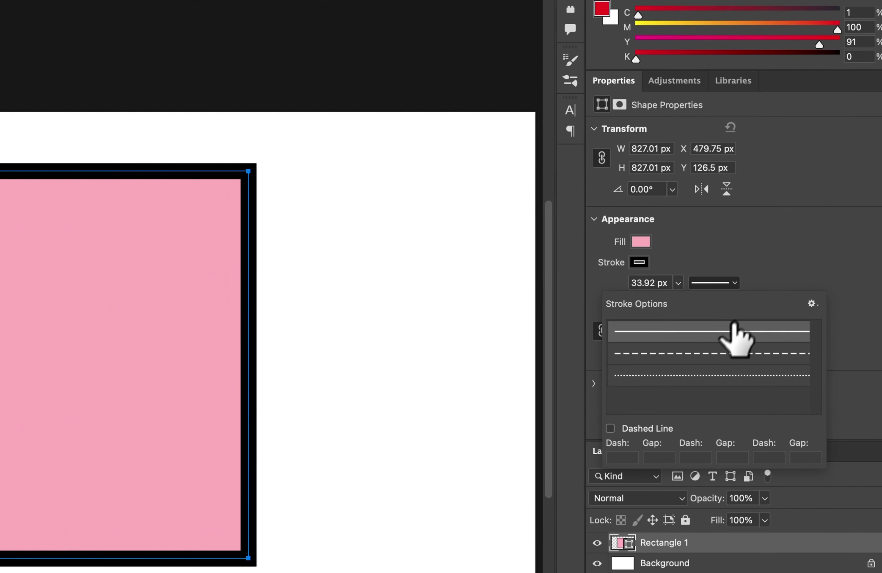
click(762, 266)
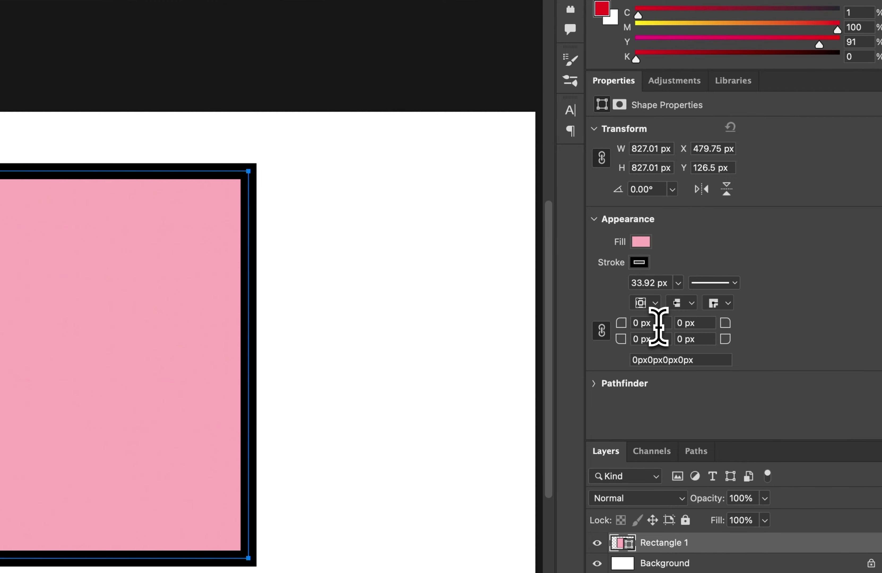
- Enter a 15 px top-left corner radius so all four linked corners round to 15 px
drag(659, 323, 622, 333)
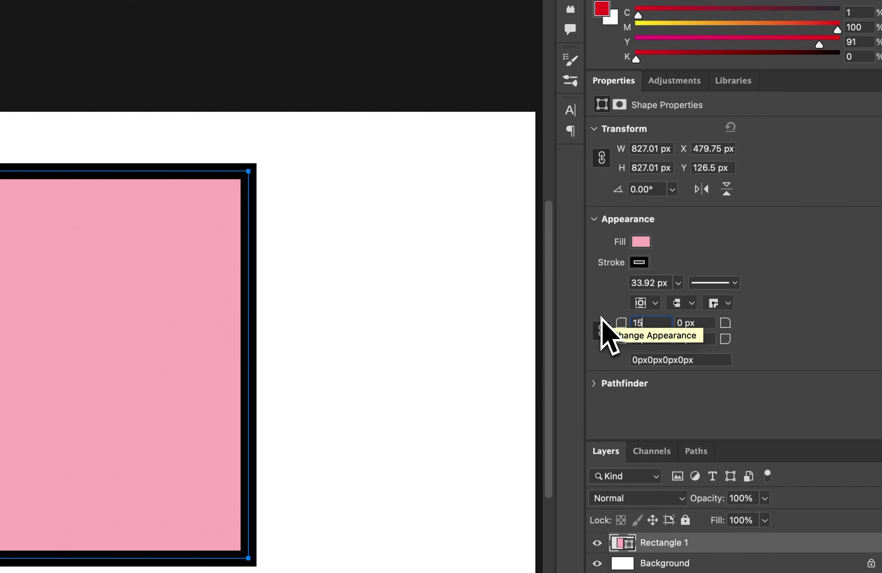
click(684, 322)
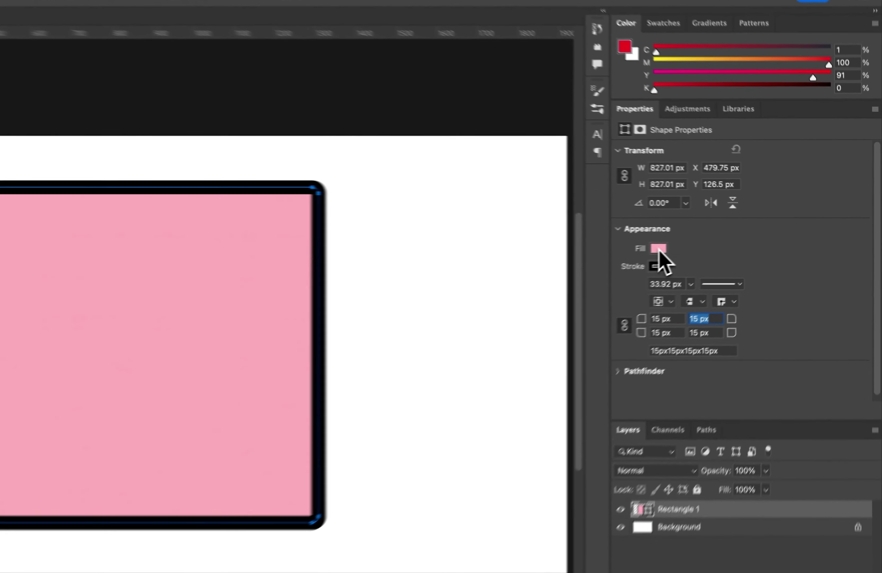
- Set the square's fill to No Color, leaving only the black rounded outline
click(710, 240)
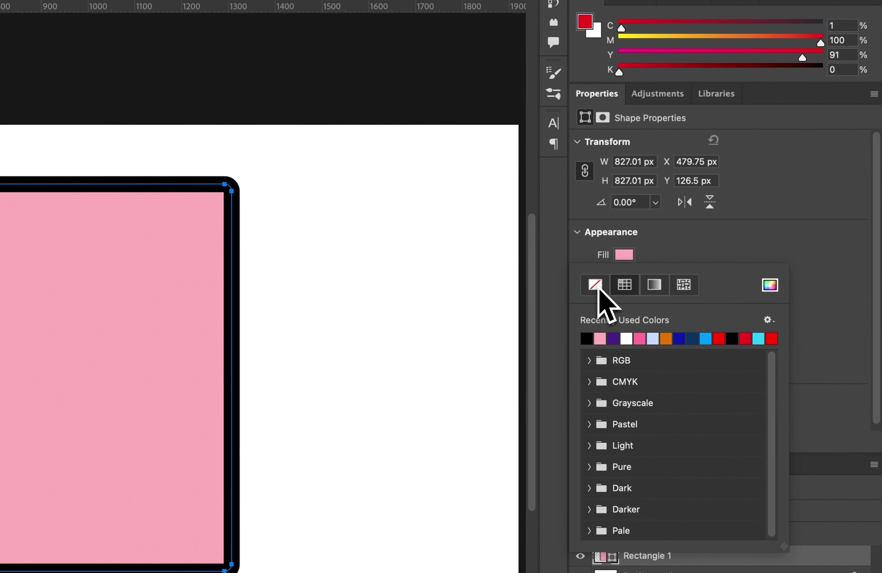
click(596, 286)
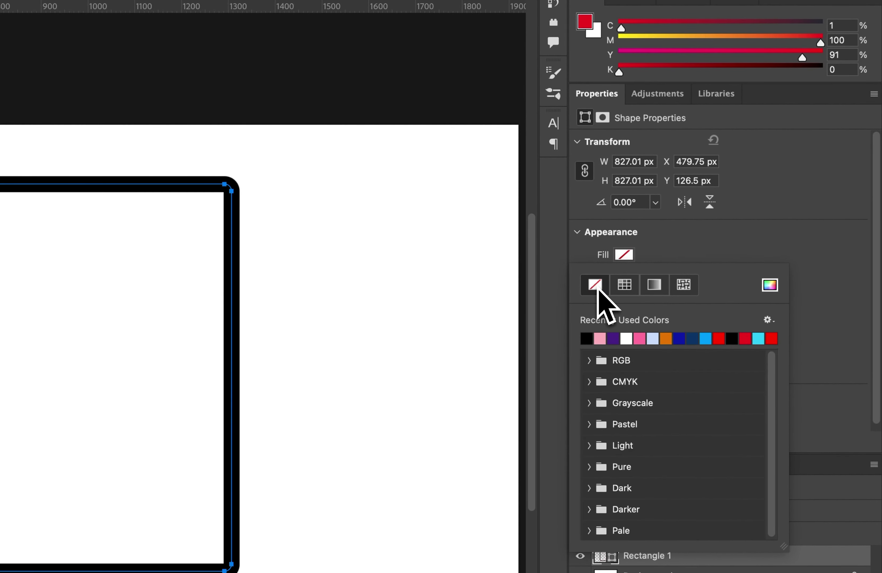
click(669, 260)
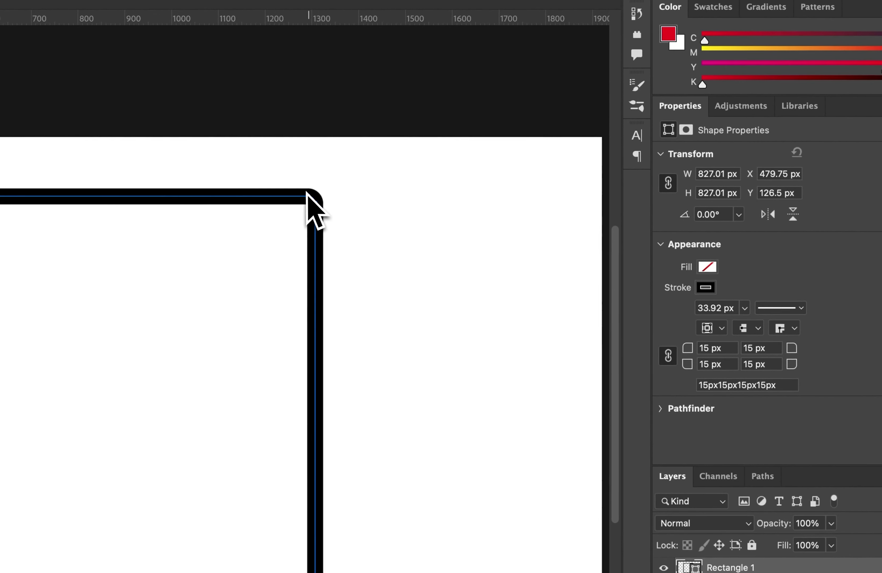
- Select the rounded rectangle and switch its stroke alignment to Outside, then Inside, then back to Outside
click(307, 192)
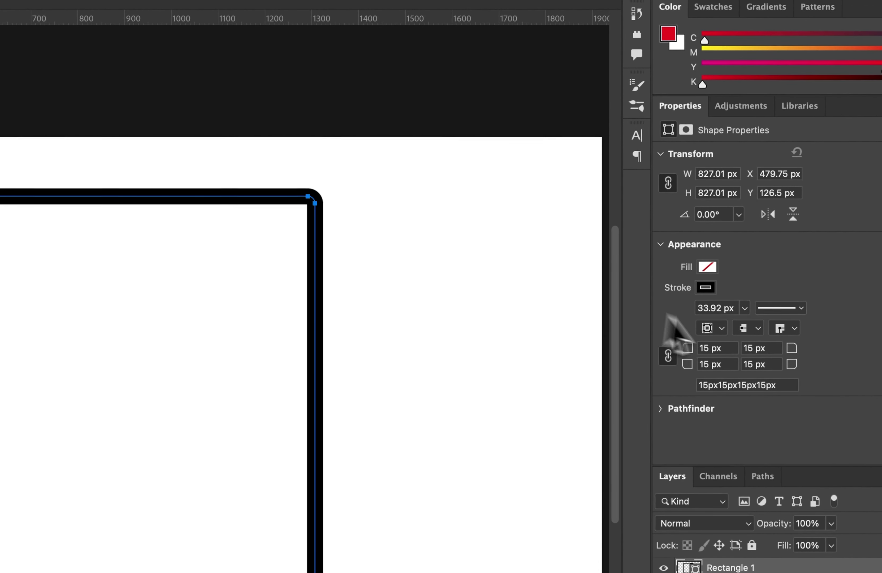
click(713, 329)
click(717, 335)
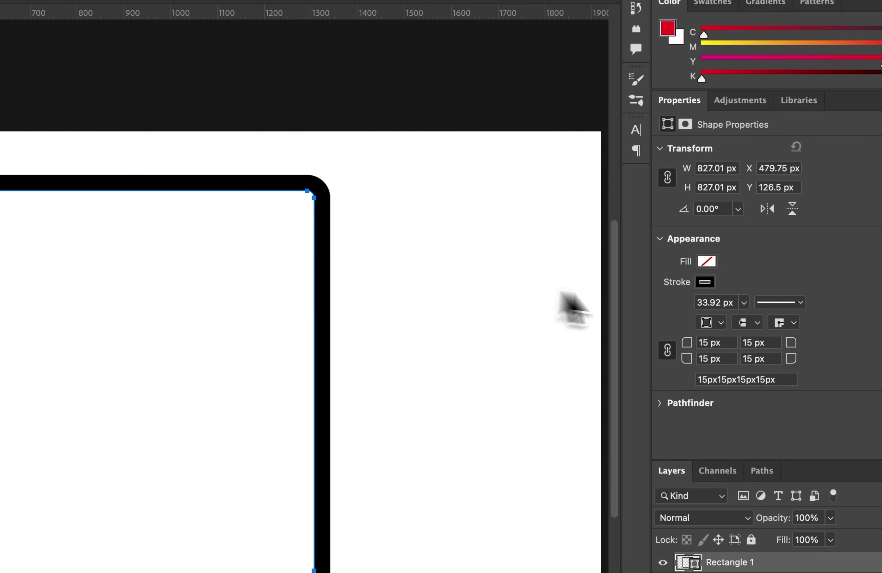
click(713, 323)
click(721, 299)
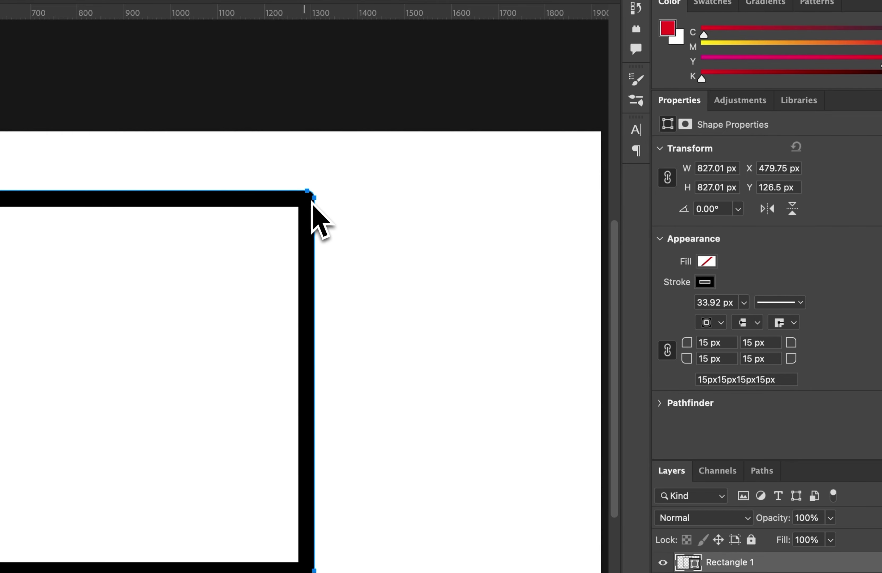
click(712, 322)
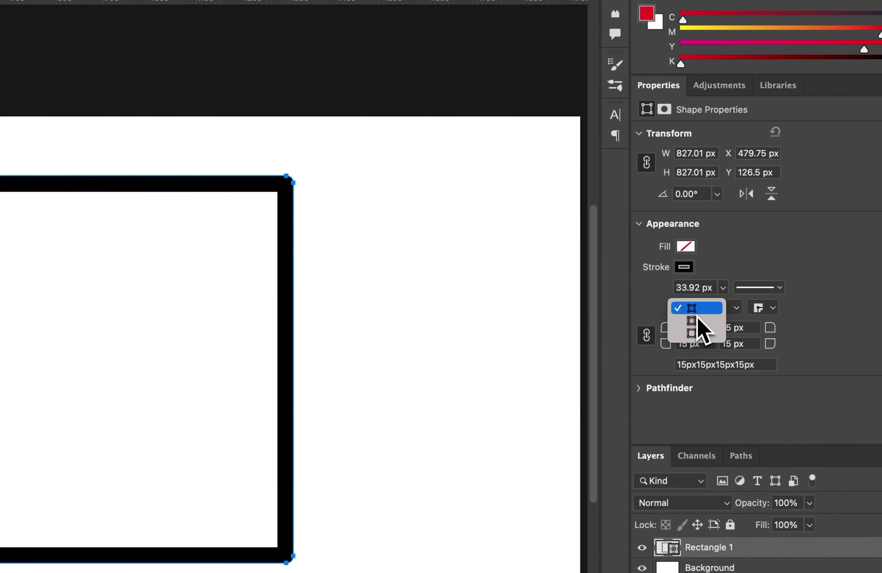
click(697, 333)
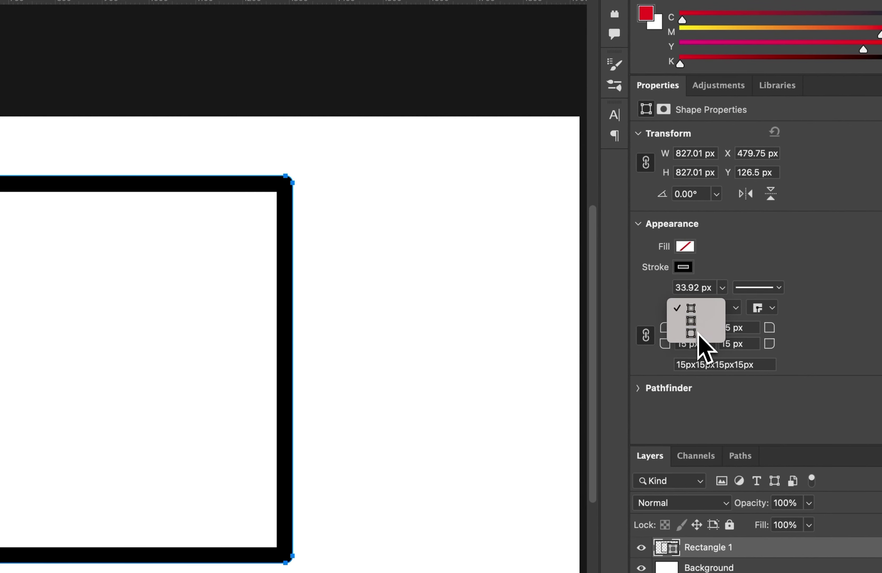